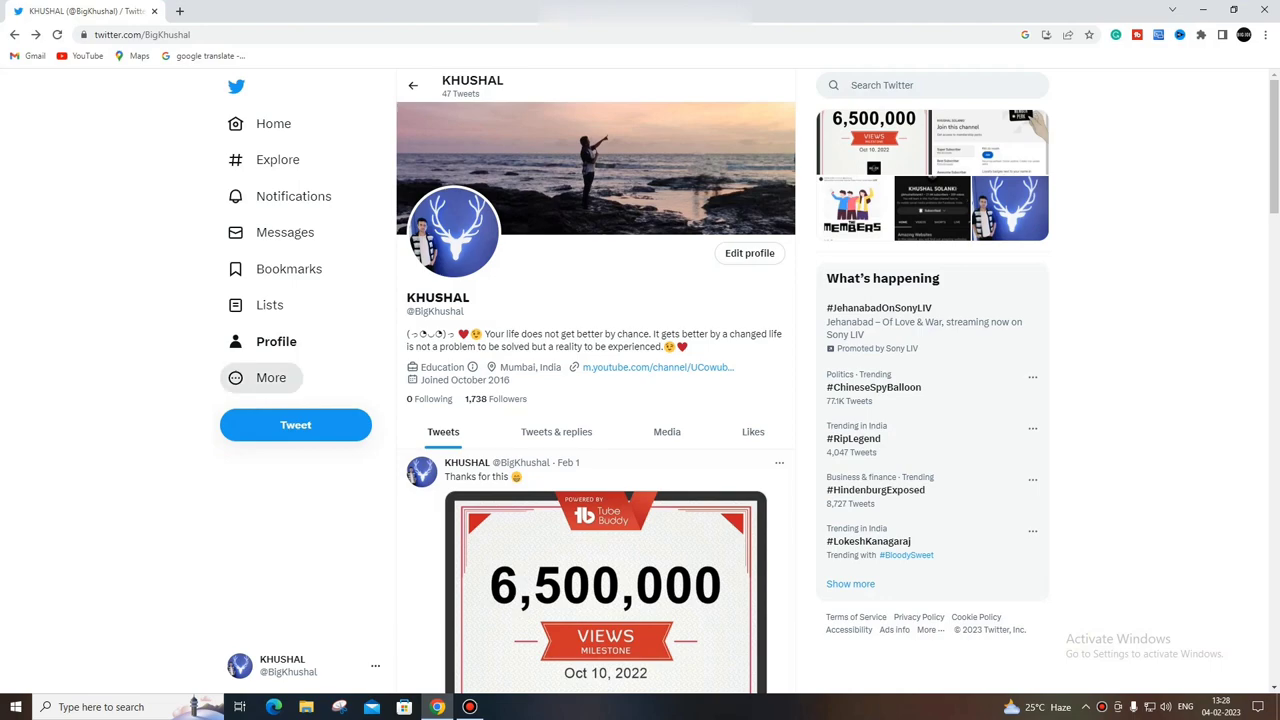
# Open Display under More > Settings and Support to reach Customize your view.
pyautogui.click(271, 377)
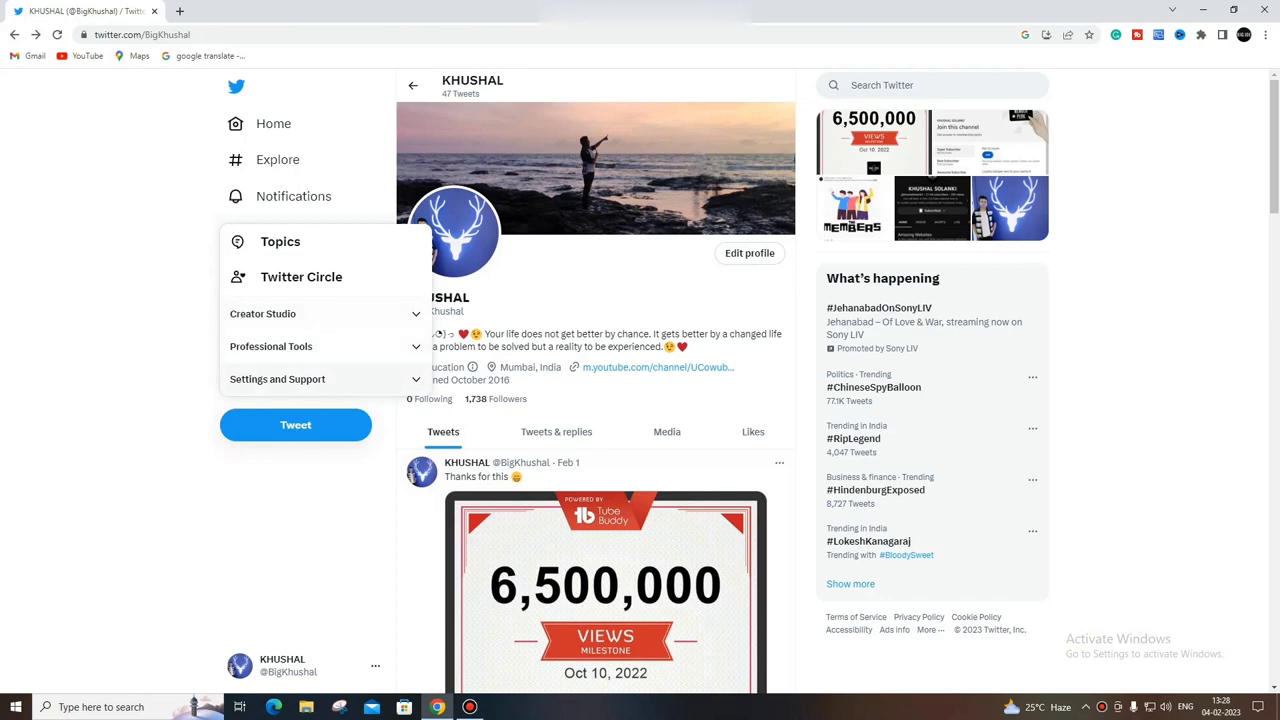
pyautogui.click(277, 379)
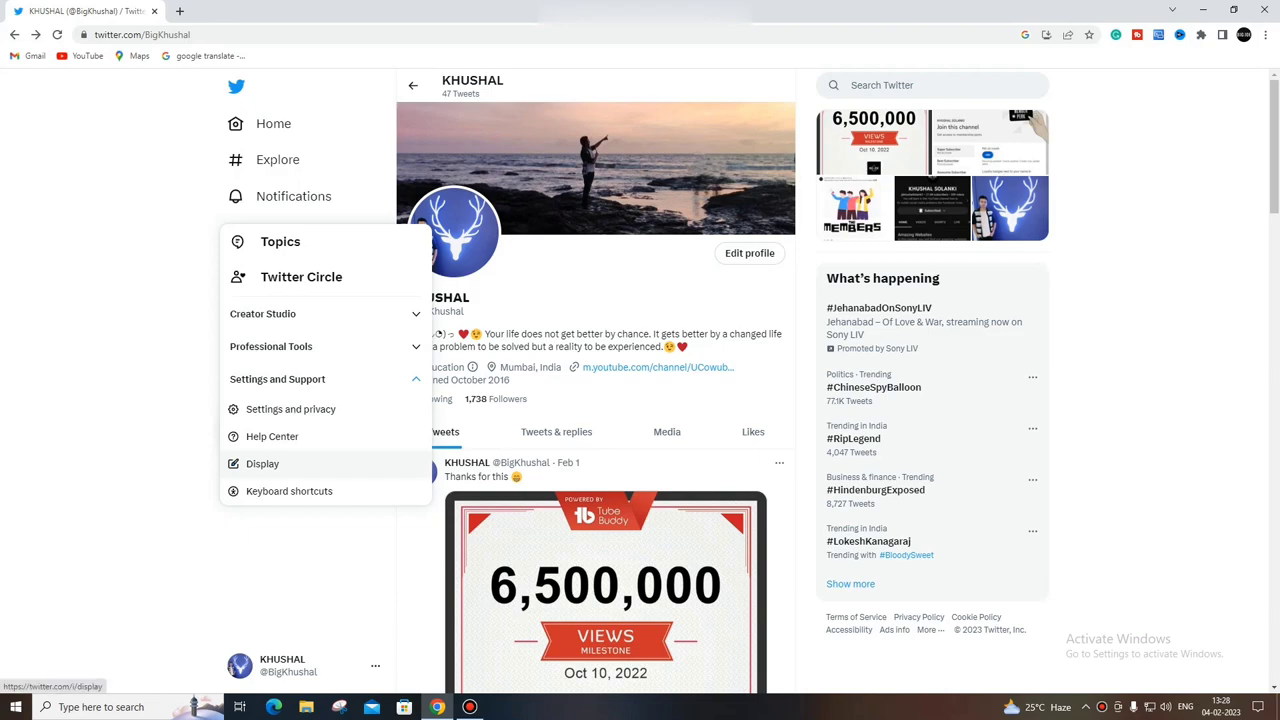
pyautogui.click(262, 463)
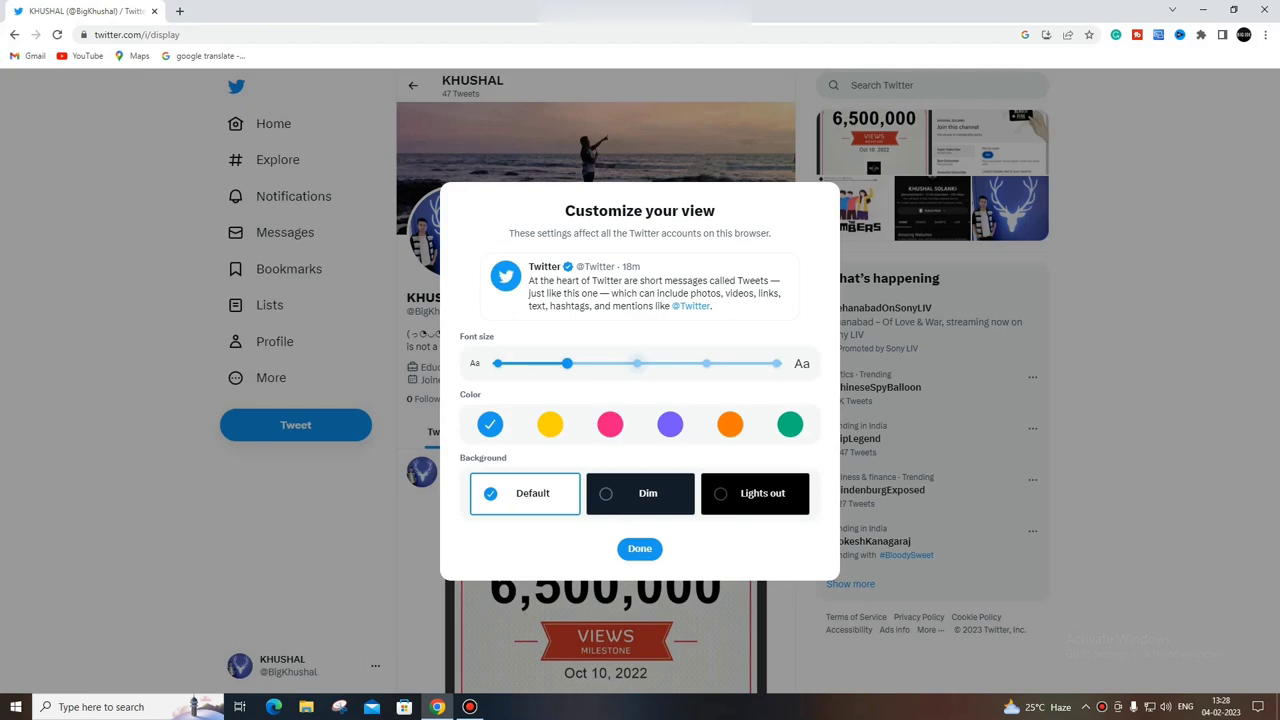
# Preview a larger font size, restore the original size, and pick the green accent color.
pyautogui.click(637, 363)
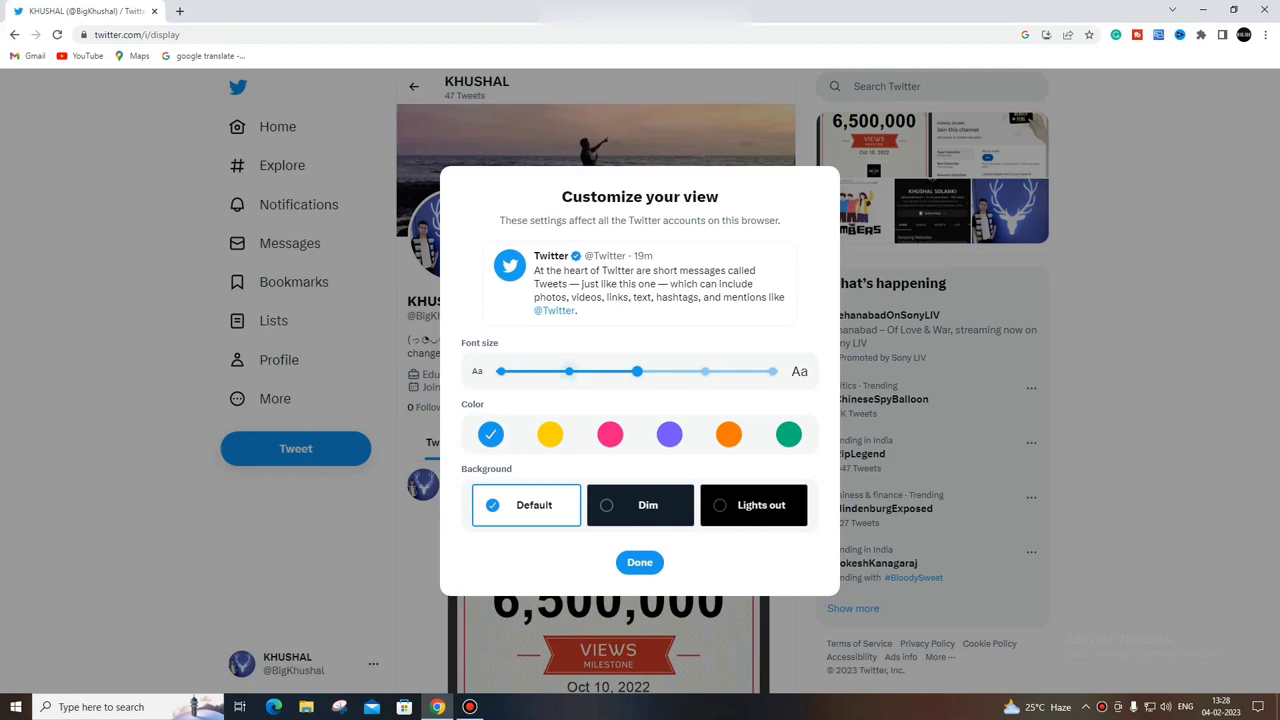
pyautogui.click(569, 371)
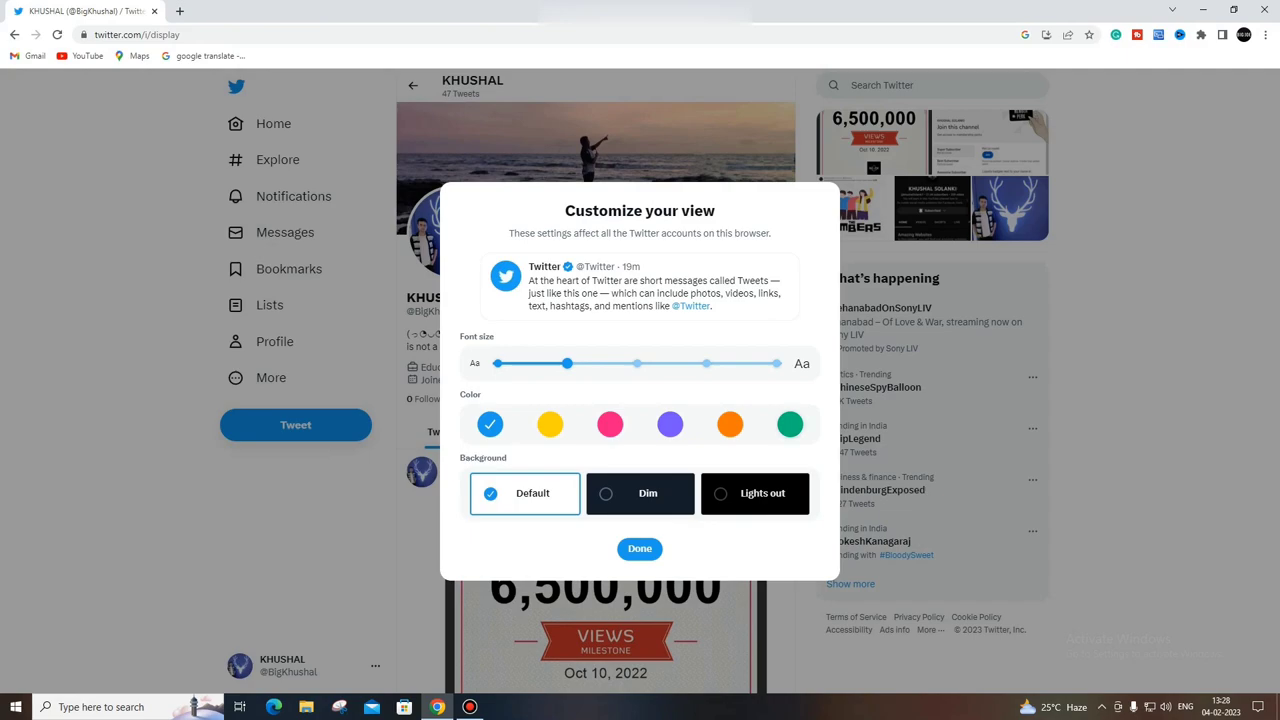
pyautogui.click(790, 424)
# Try orange, yellow and purple accents, keep green, choose the Dim background, and close with Done.
pyautogui.click(730, 424)
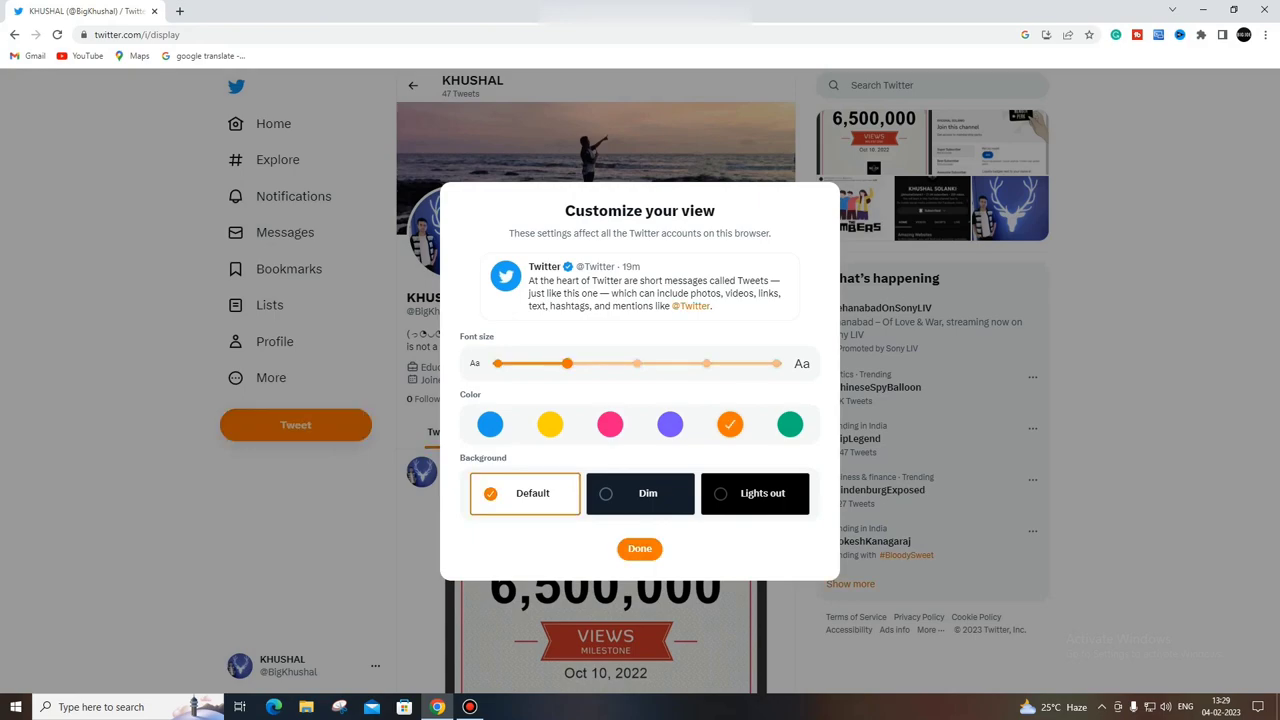
pyautogui.click(550, 424)
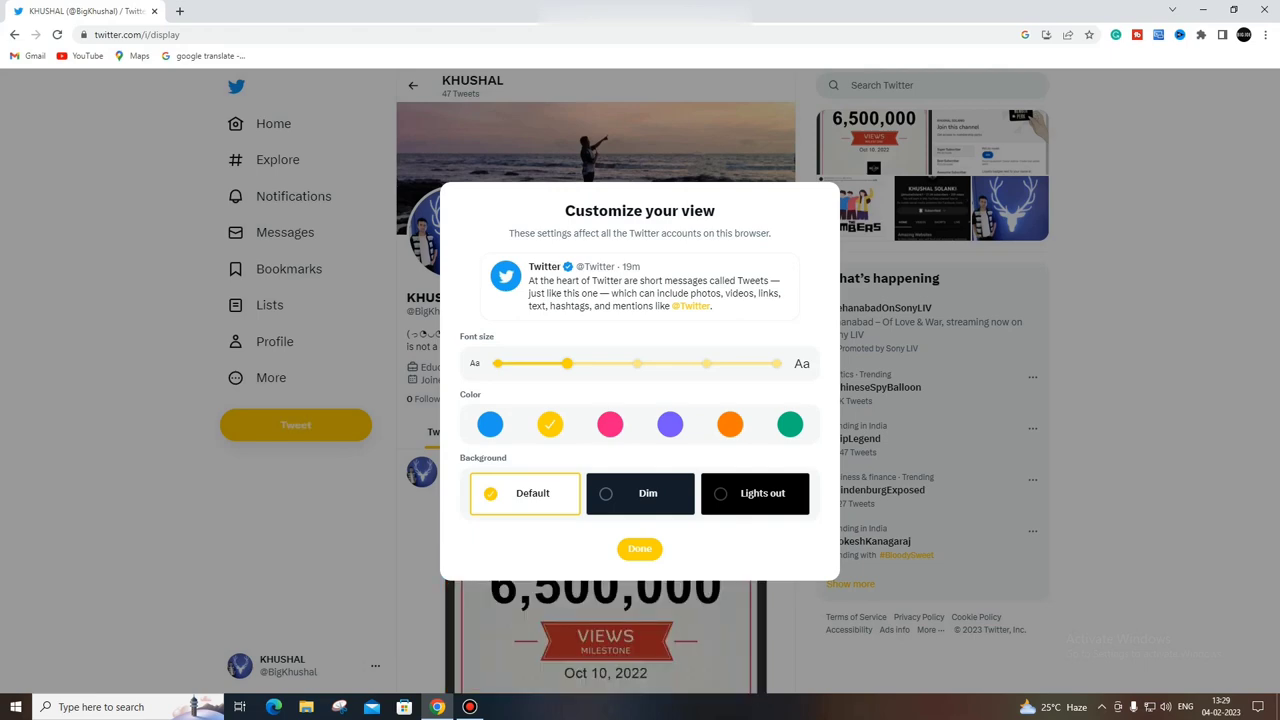
pyautogui.click(670, 424)
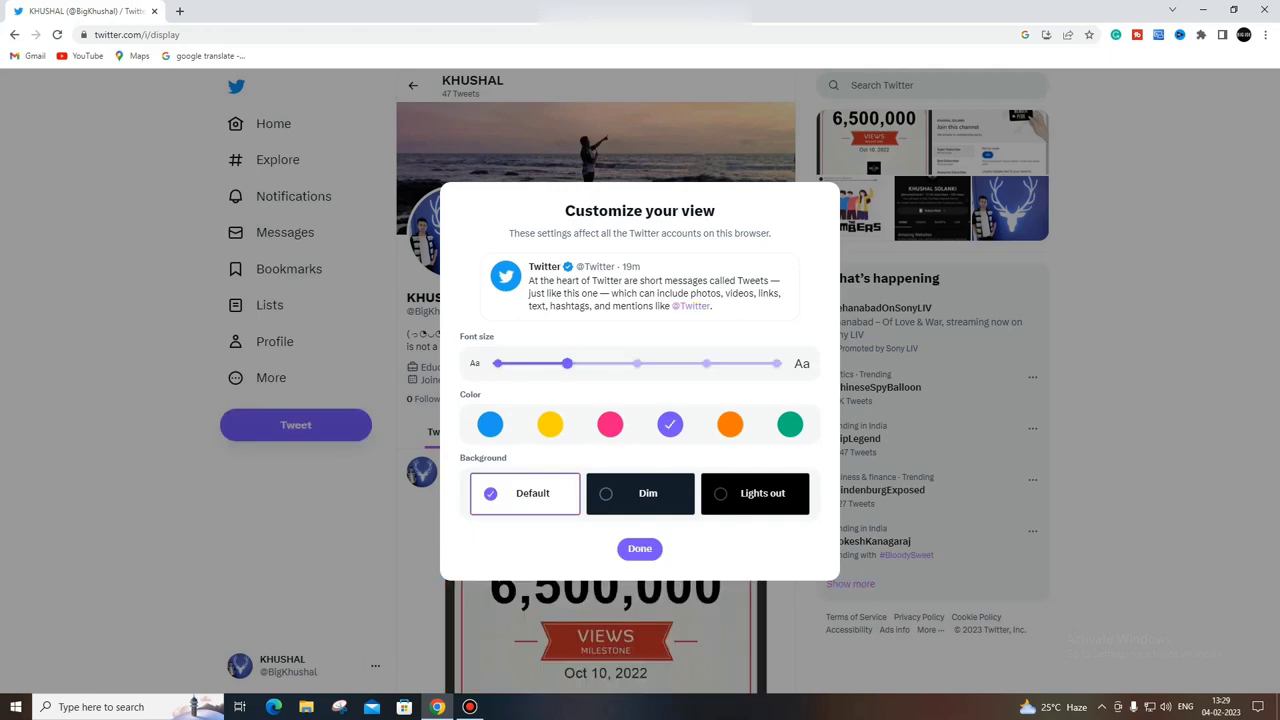
pyautogui.click(790, 424)
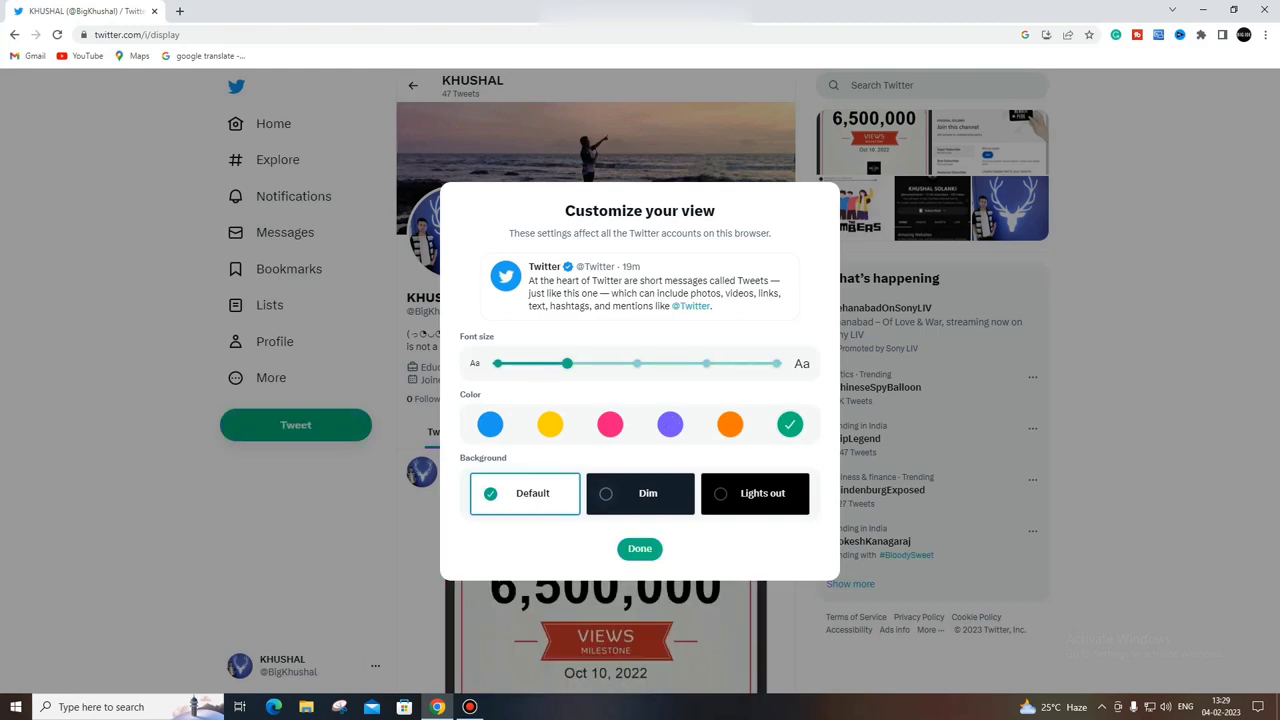
pyautogui.click(640, 493)
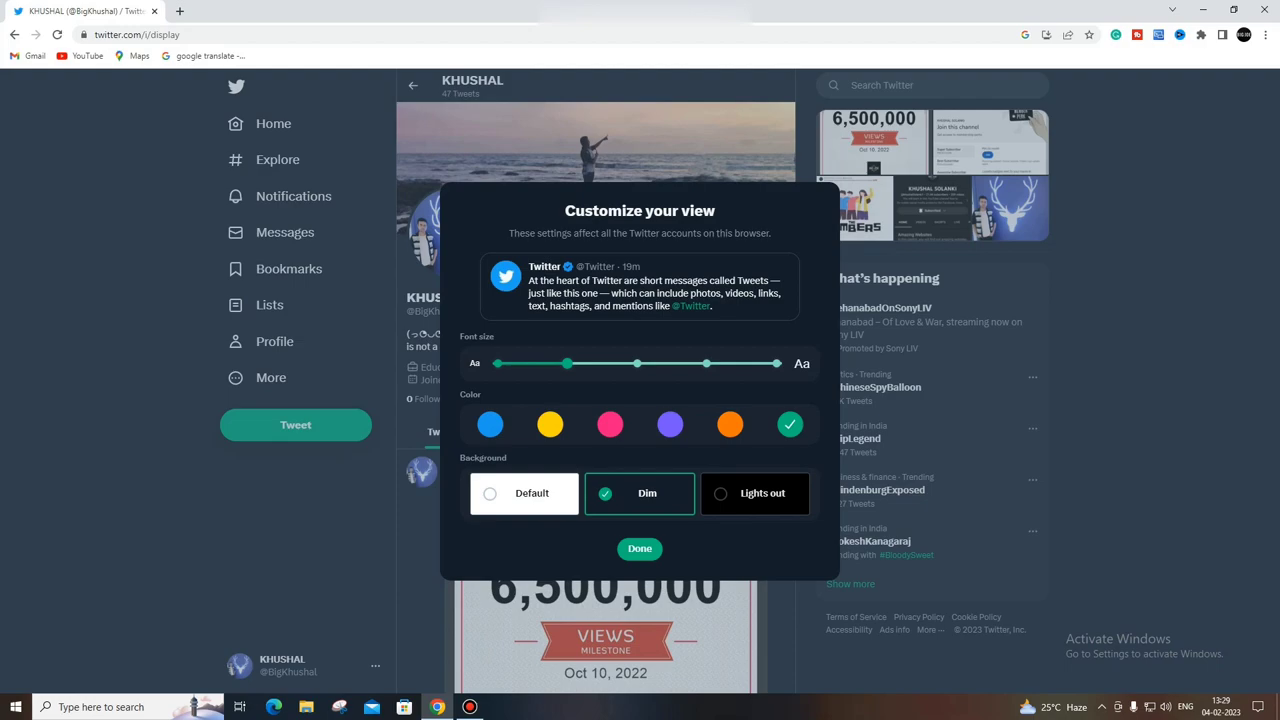
pyautogui.click(639, 548)
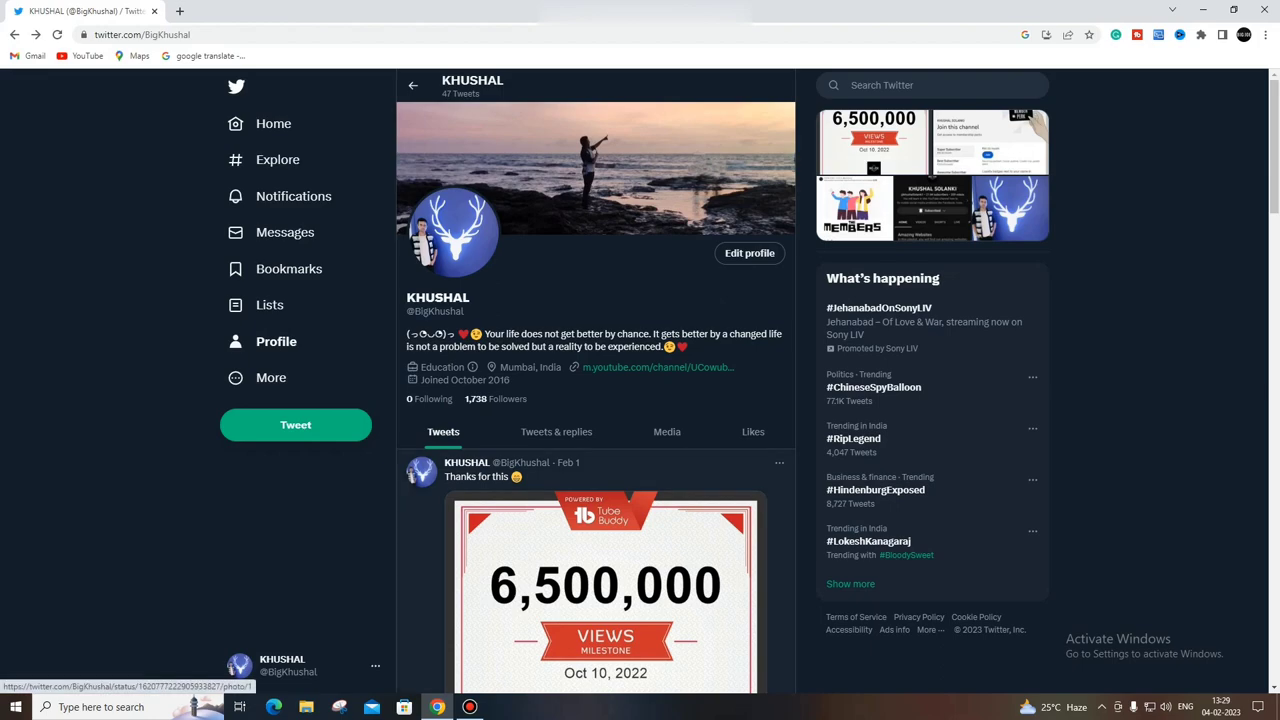
pyautogui.scroll(-2, 596, 400)
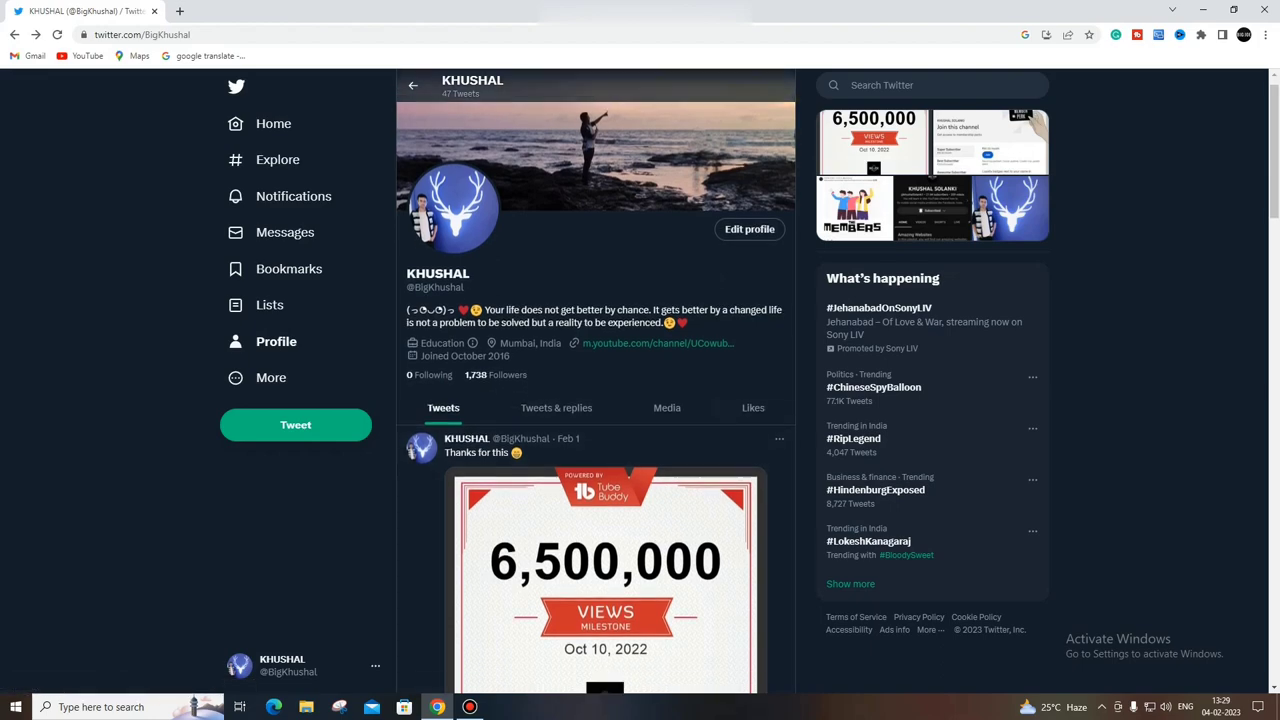
pyautogui.scroll(2, 596, 400)
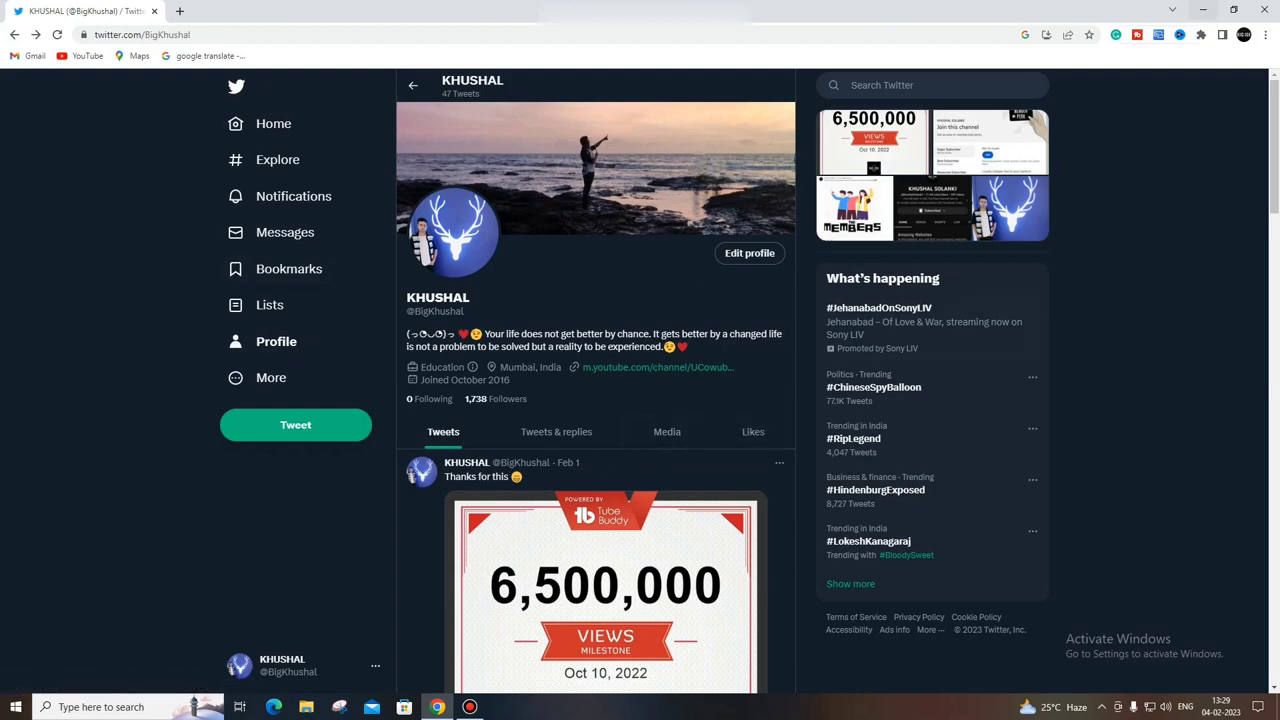
# Minimize the Chrome window showing the Dim green Twitter profile.
pyautogui.click(1203, 9)
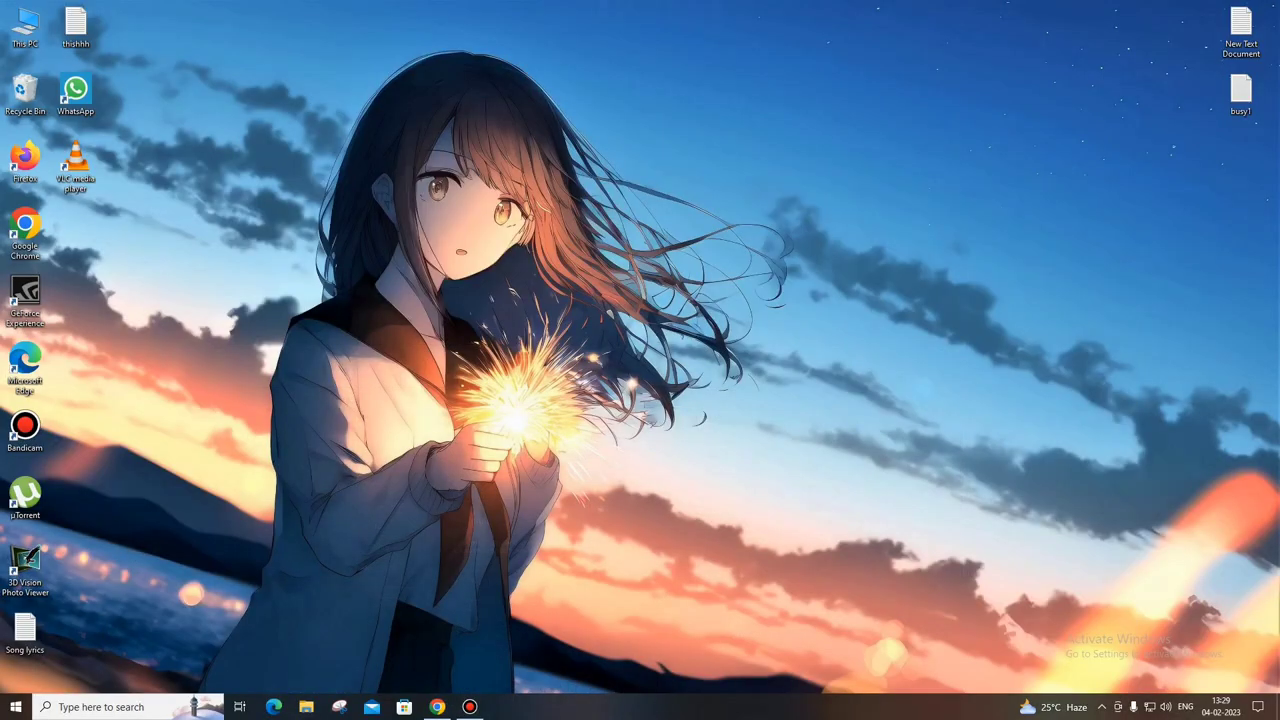